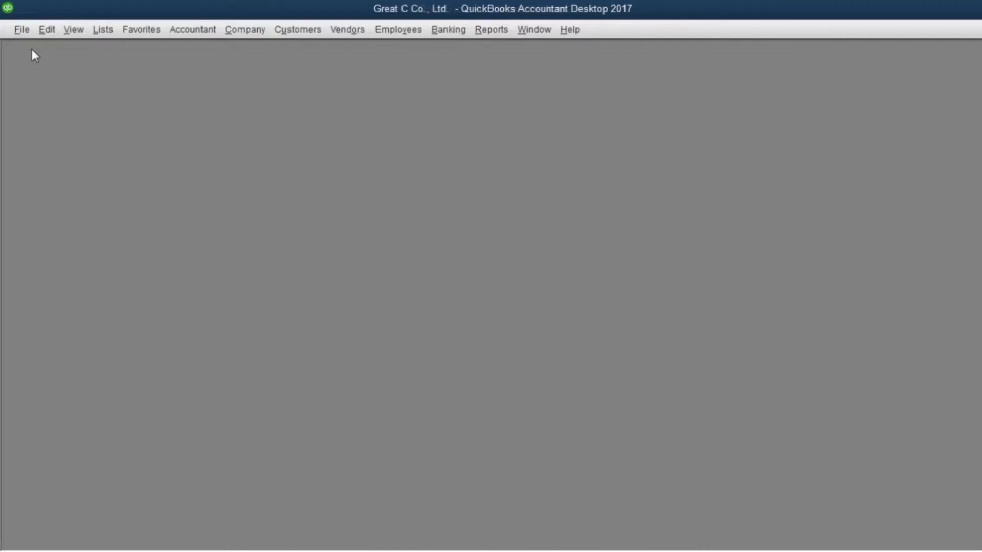
# - Choose File > New Company to bring up the QuickBooks Desktop Setup screen
pyautogui.click(22, 29)
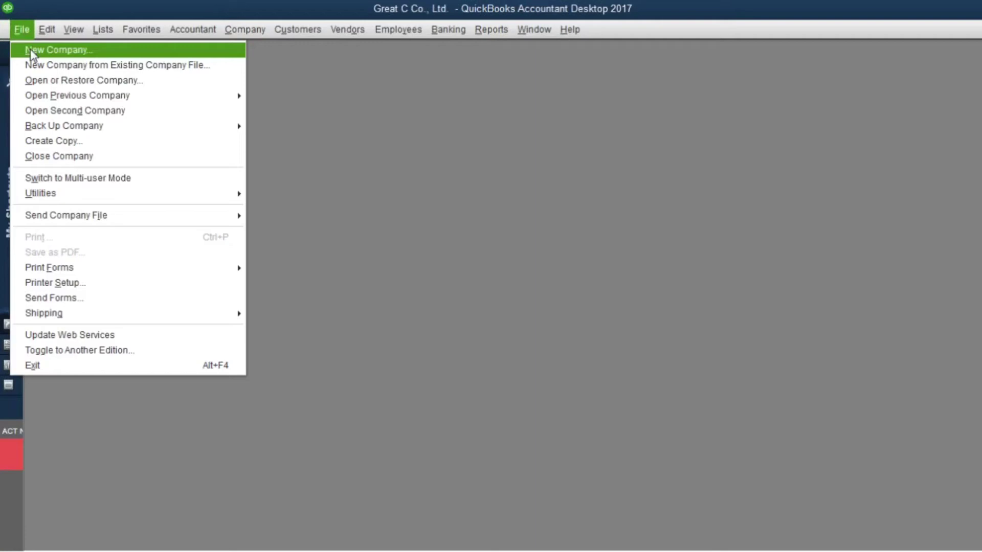
pyautogui.click(30, 49)
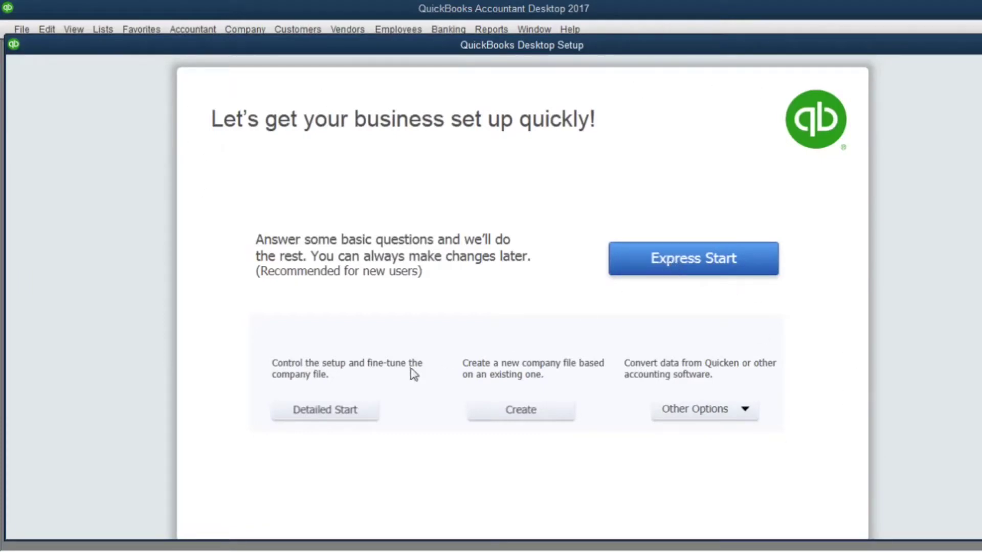
# - Choose Detailed Start and enter 'Great Trading Co., Ltd' as both company name and legal name
pyautogui.click(336, 420)
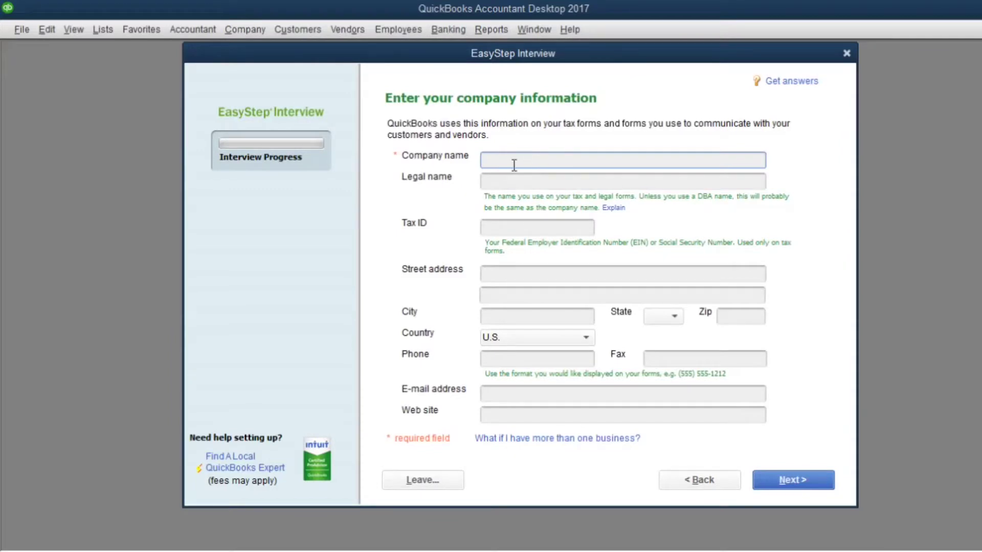
pyautogui.write('Great Trading Co., Ltd')
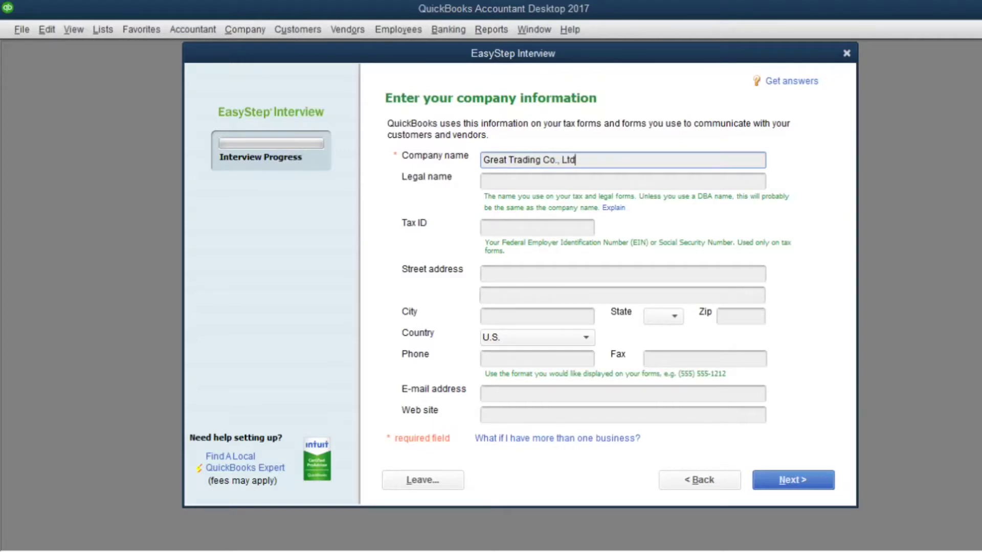
pyautogui.moveTo(593, 159); pyautogui.dragTo(475, 162)
pyautogui.hotkey('ctrl', 'c')
pyautogui.click(518, 178)
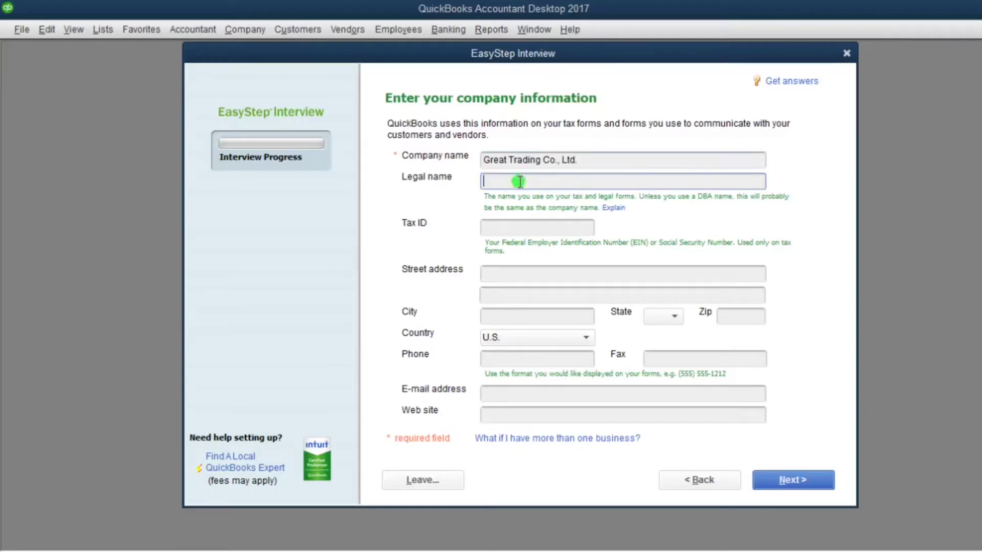
pyautogui.hotkey('ctrl', 'v')
pyautogui.click(497, 268)
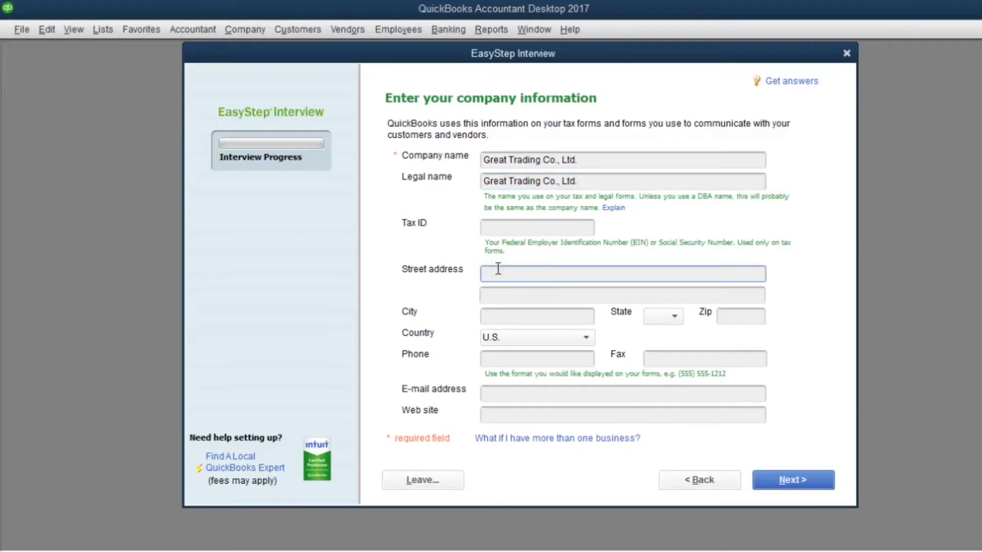
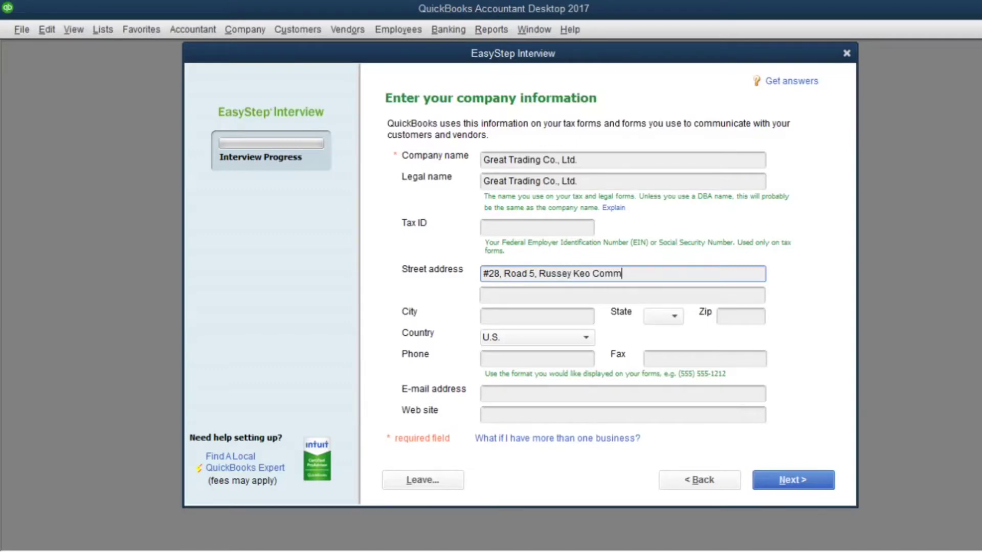
pyautogui.click(501, 296)
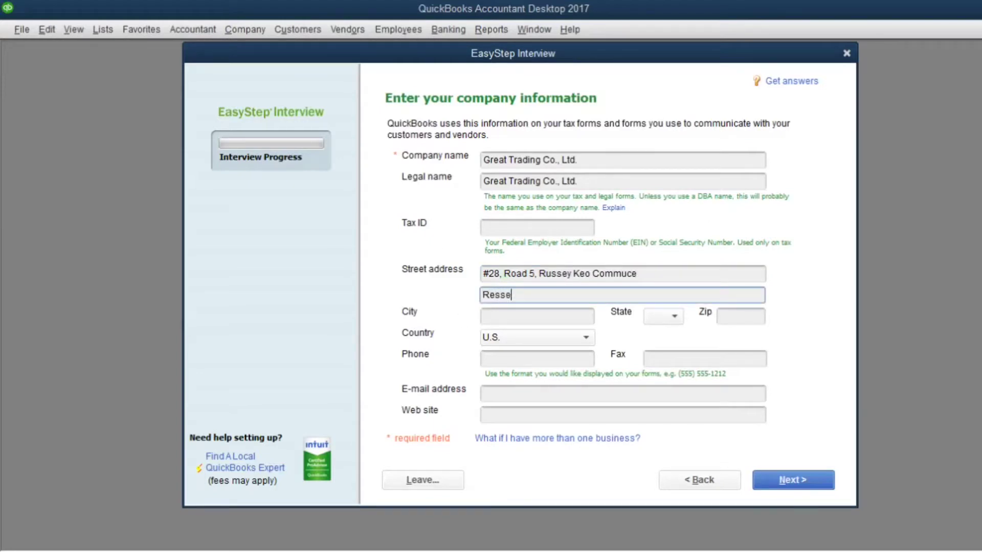
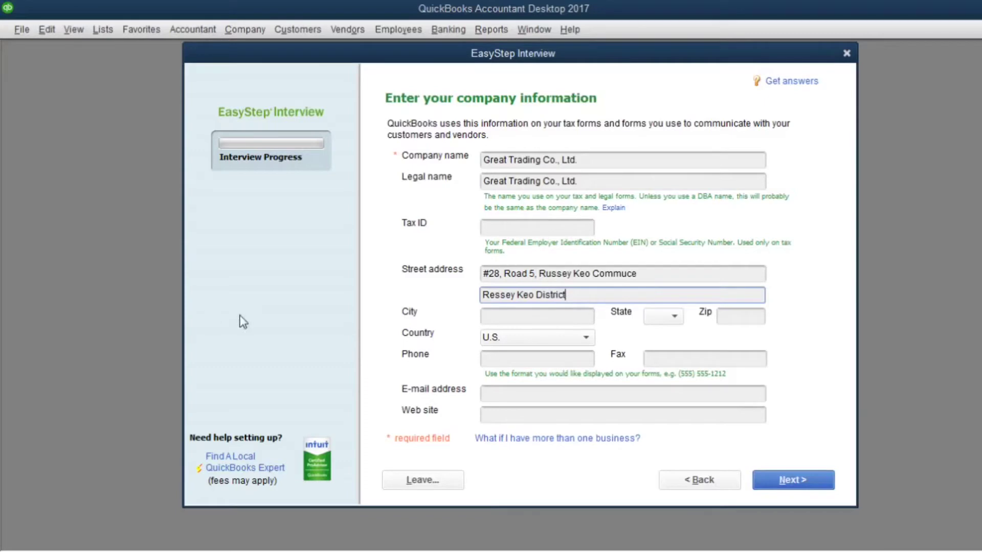
pyautogui.click(520, 316)
pyautogui.write('Phn')
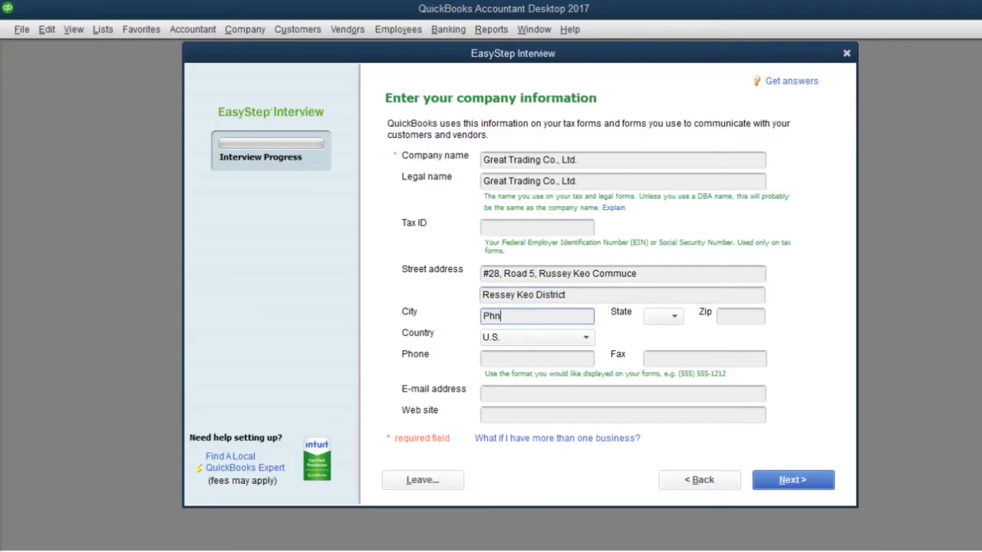
pyautogui.write('om Penh')
# - Set the country to Other, leave phone, fax, e-mail and web site blank, and continue
pyautogui.click(563, 338)
pyautogui.click(525, 317)
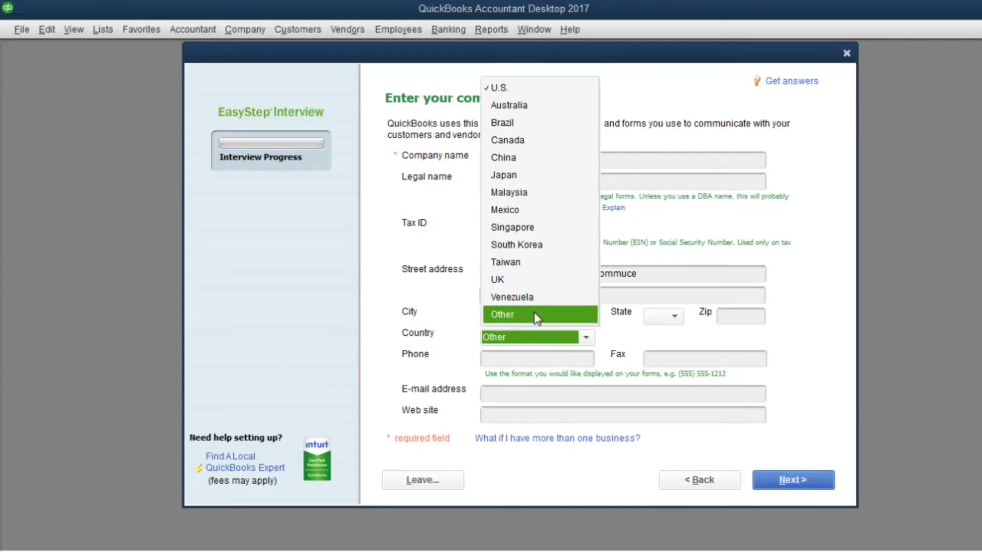
pyautogui.click(534, 314)
pyautogui.click(487, 358)
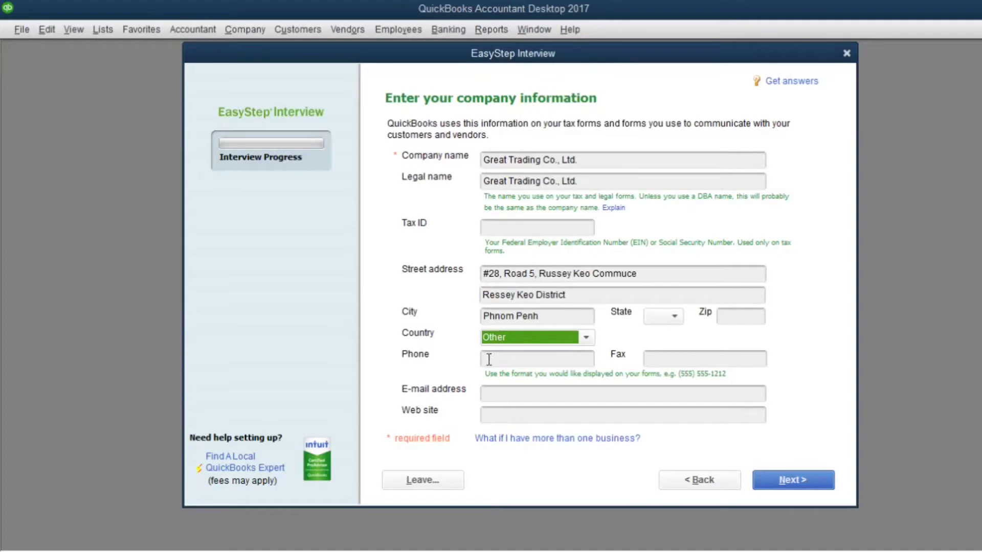
pyautogui.click(674, 359)
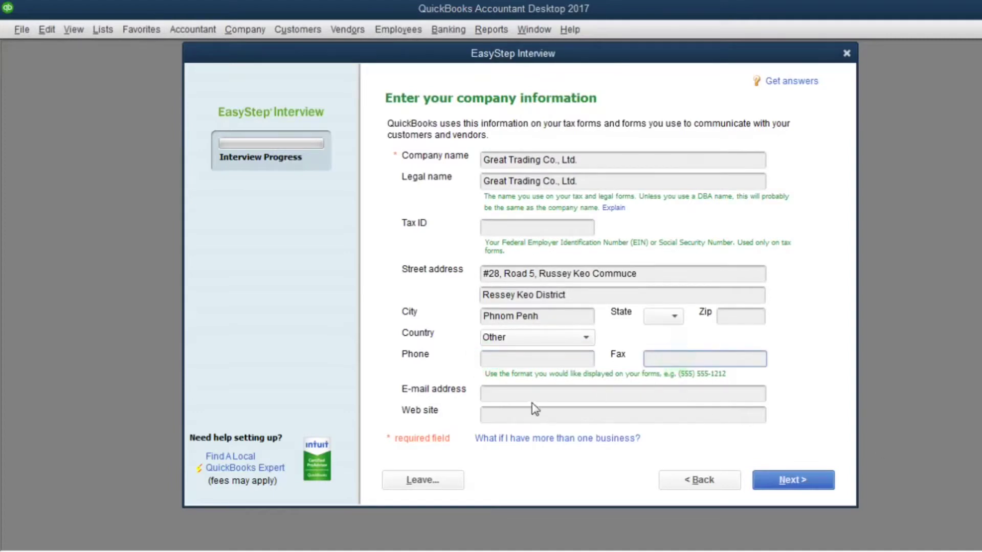
pyautogui.click(508, 401)
pyautogui.click(494, 415)
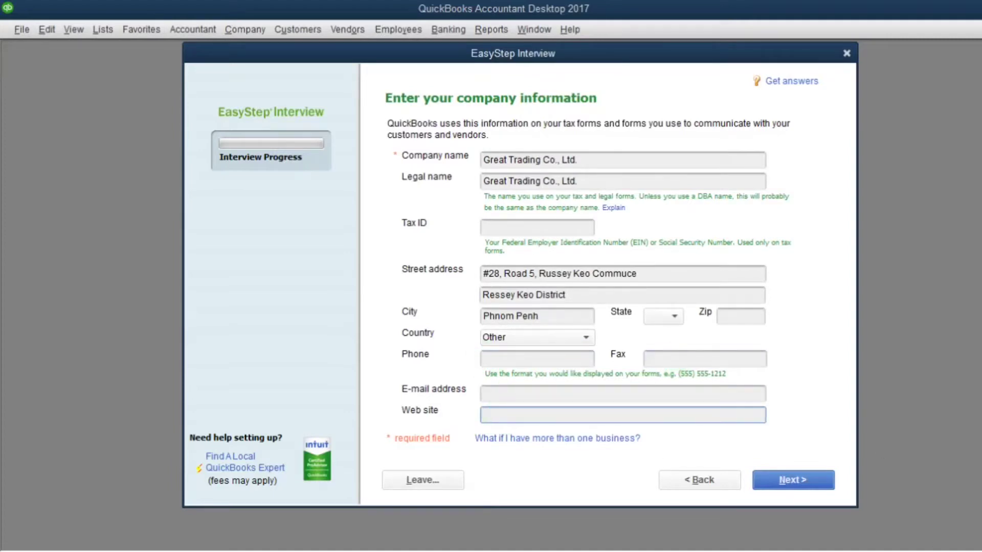
pyautogui.click(797, 486)
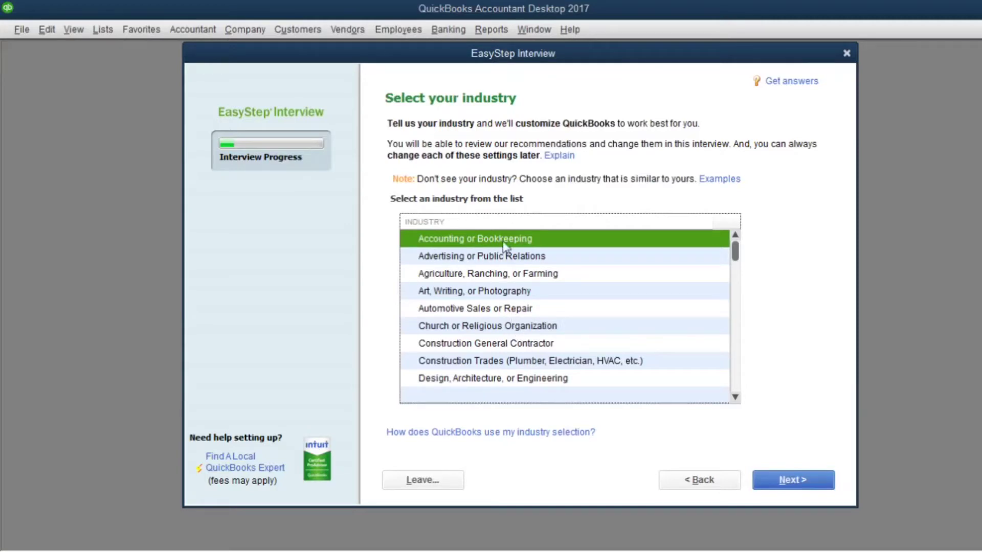
# - Pick Wholesale Distribution and Sales from the industry list and continue
pyautogui.scroll(-1, 560, 325)
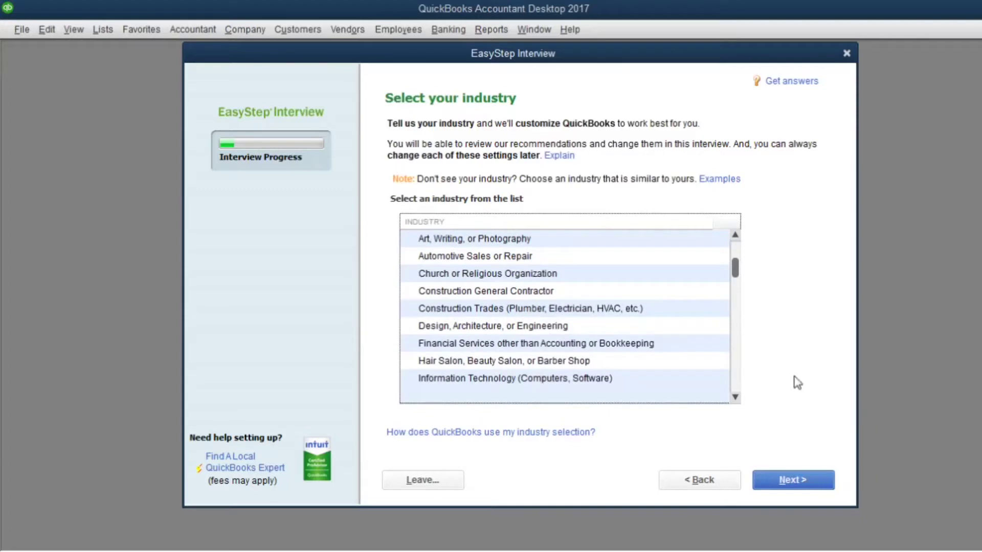
pyautogui.scroll(-1, 526, 340)
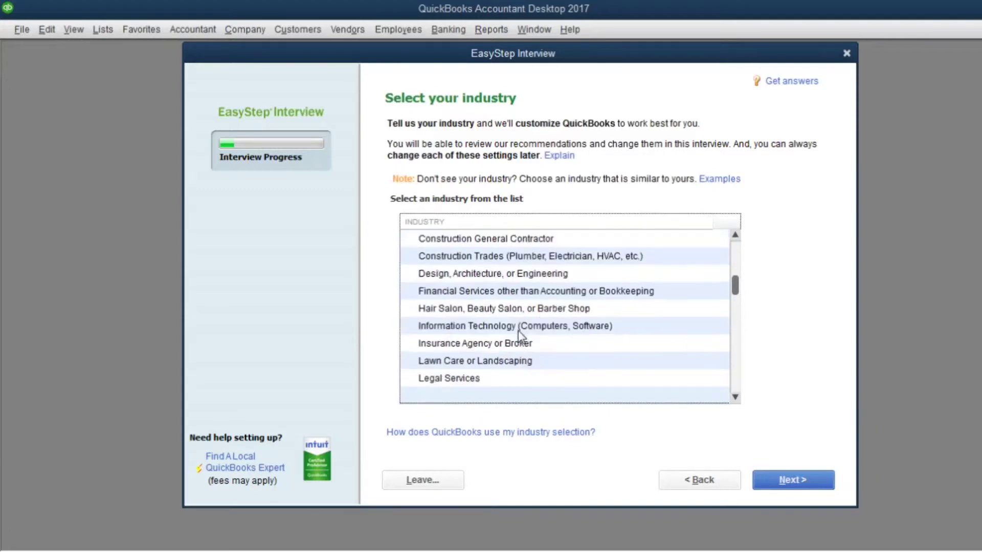
pyautogui.scroll(-1, 537, 344)
pyautogui.scroll(-1, 581, 361)
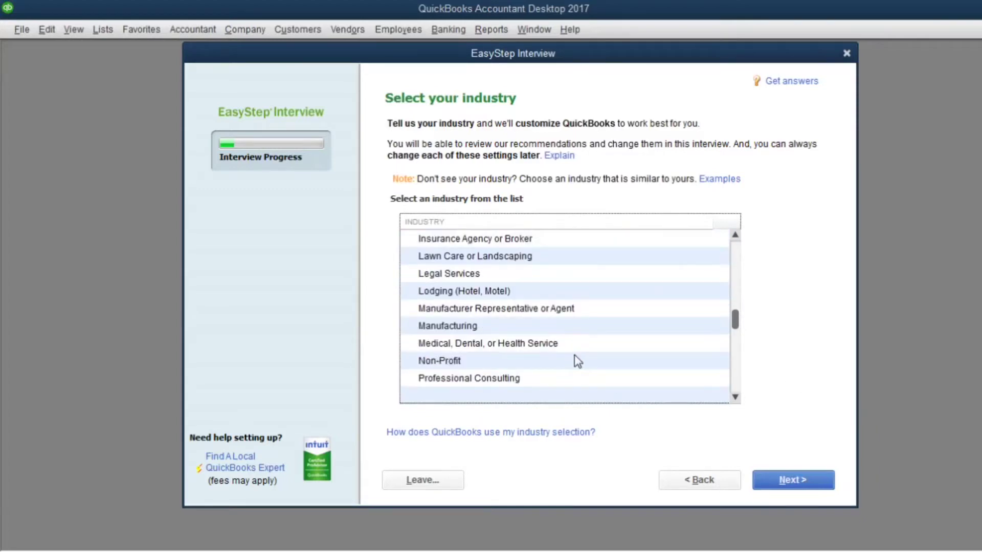
pyautogui.scroll(-1, 568, 362)
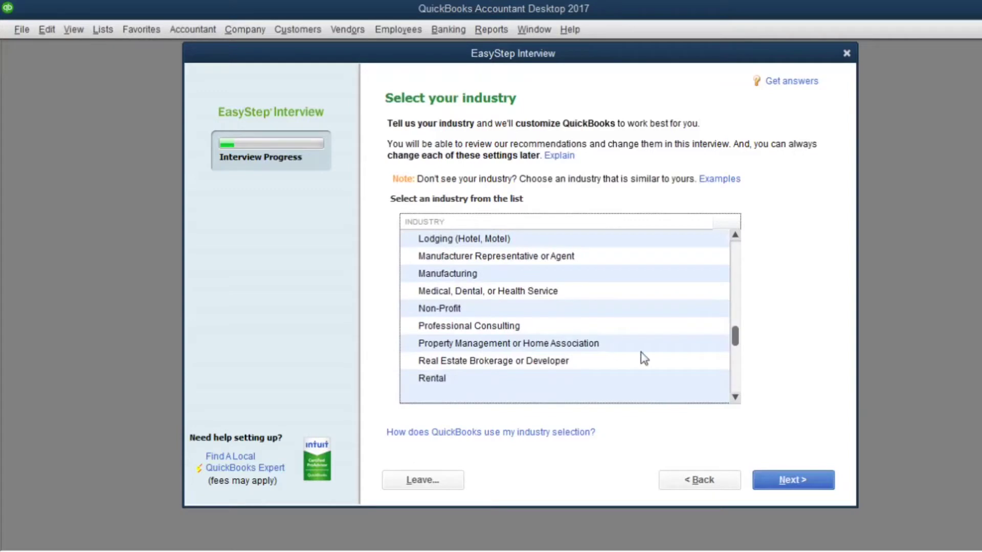
pyautogui.scroll(-1, 563, 308)
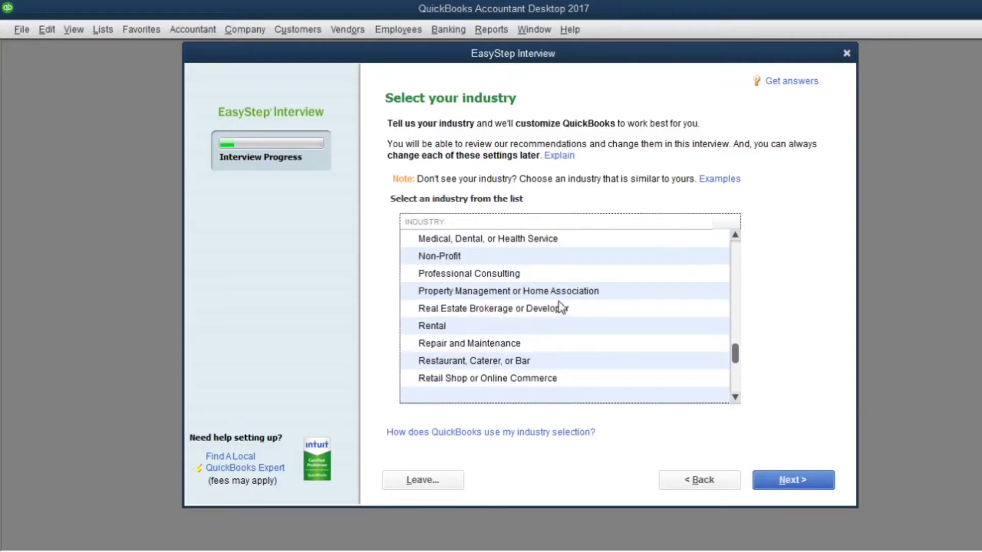
pyautogui.scroll(-1, 545, 329)
pyautogui.scroll(-1, 559, 362)
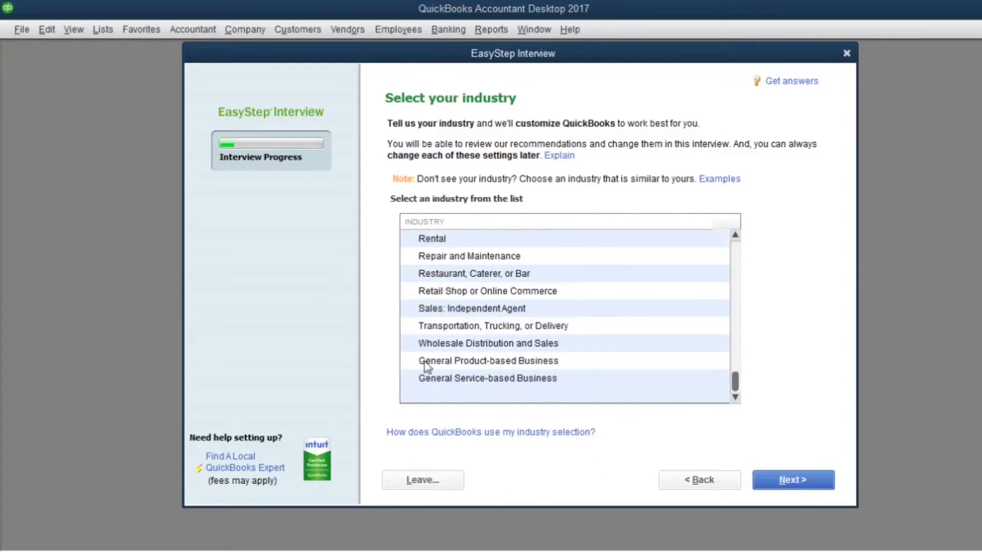
pyautogui.click(448, 344)
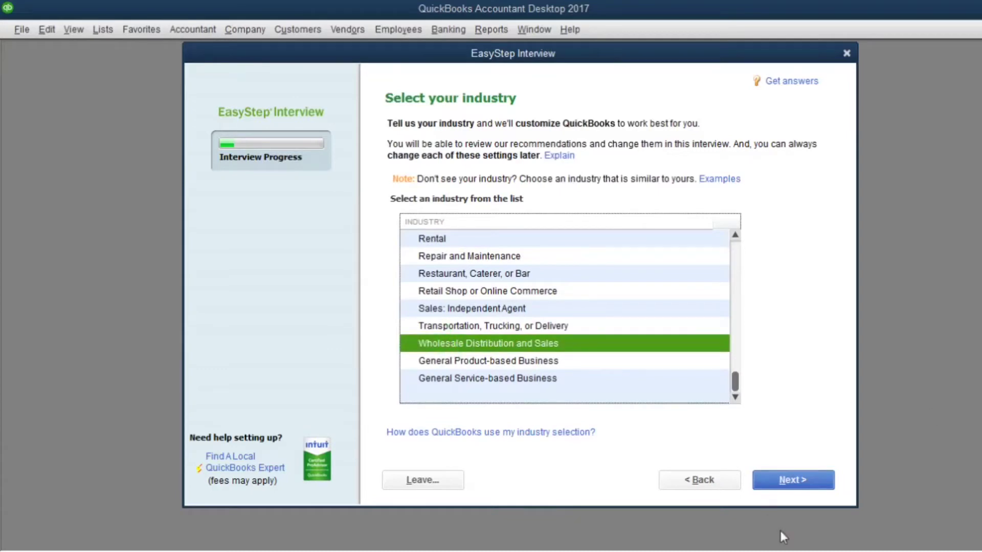
pyautogui.click(808, 471)
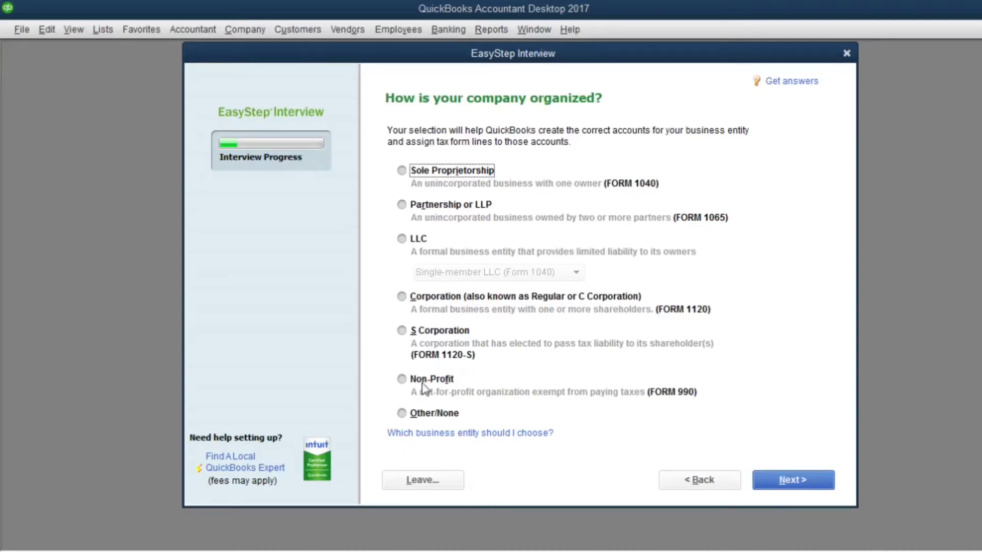
# - Select Partnership or LLP as the company's organization type and continue
pyautogui.click(402, 205)
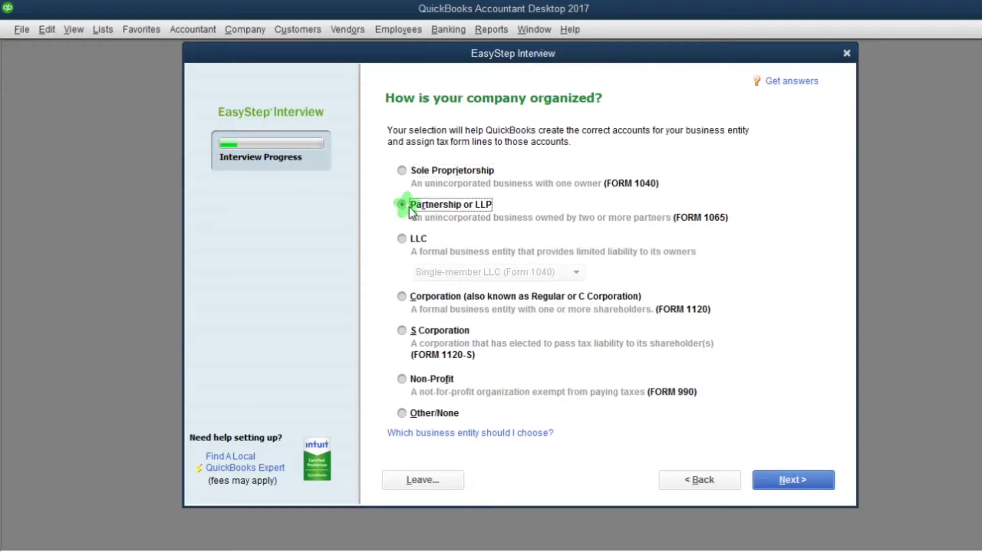
pyautogui.click(790, 483)
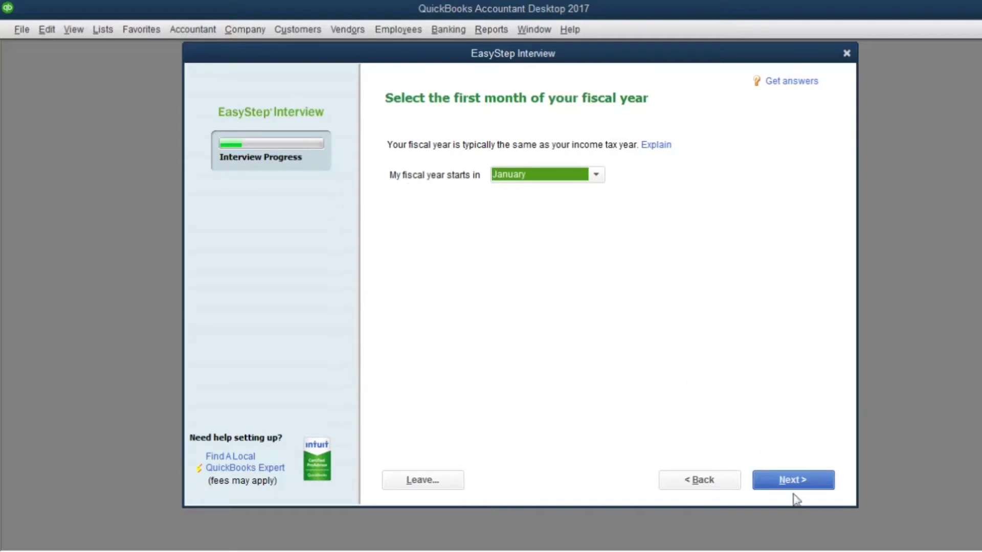
# - Keep January as the fiscal year start and skip the administrator password
pyautogui.click(800, 481)
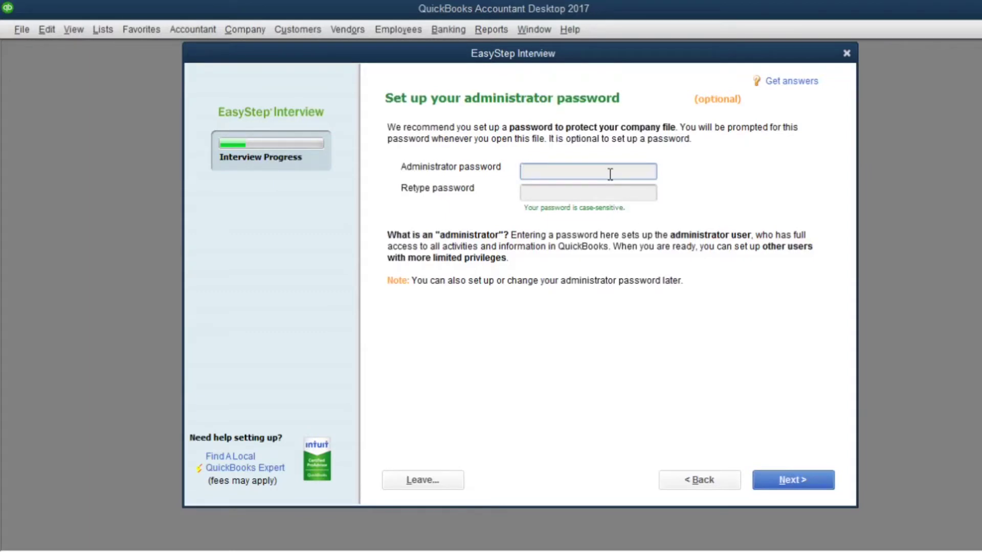
pyautogui.click(784, 484)
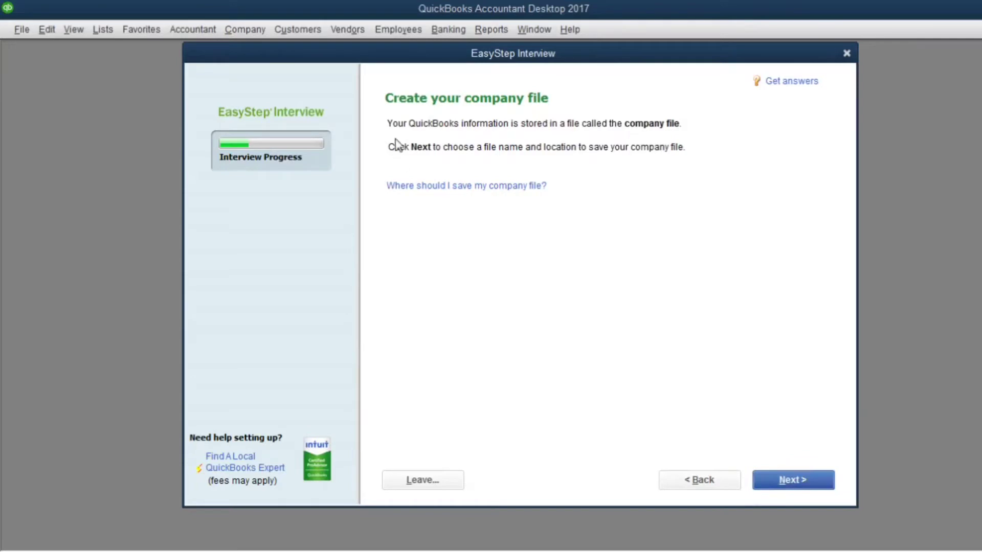
# - Save the company file as 'Great Trading Co., Ltd.' in the QuickBooks data folder
pyautogui.click(793, 480)
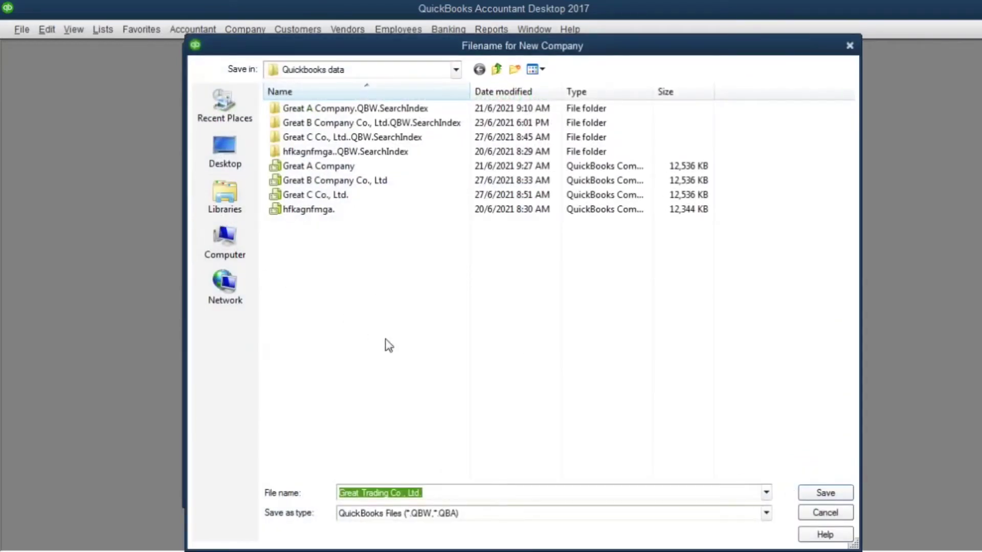
pyautogui.click(818, 491)
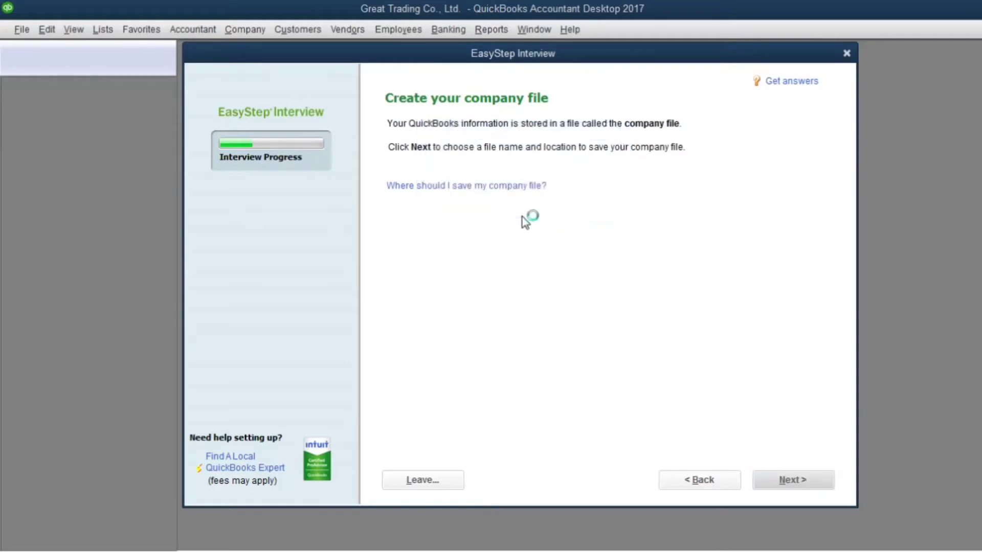
pyautogui.click(787, 481)
# - Select both services and products, keeping sales tax, estimates, sales orders and statements defaults
pyautogui.click(414, 223)
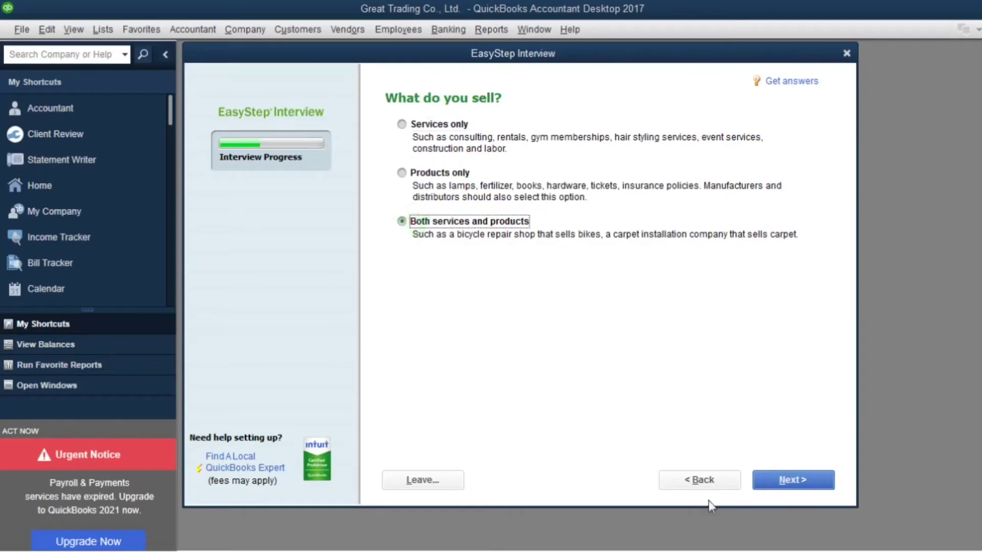
pyautogui.click(799, 480)
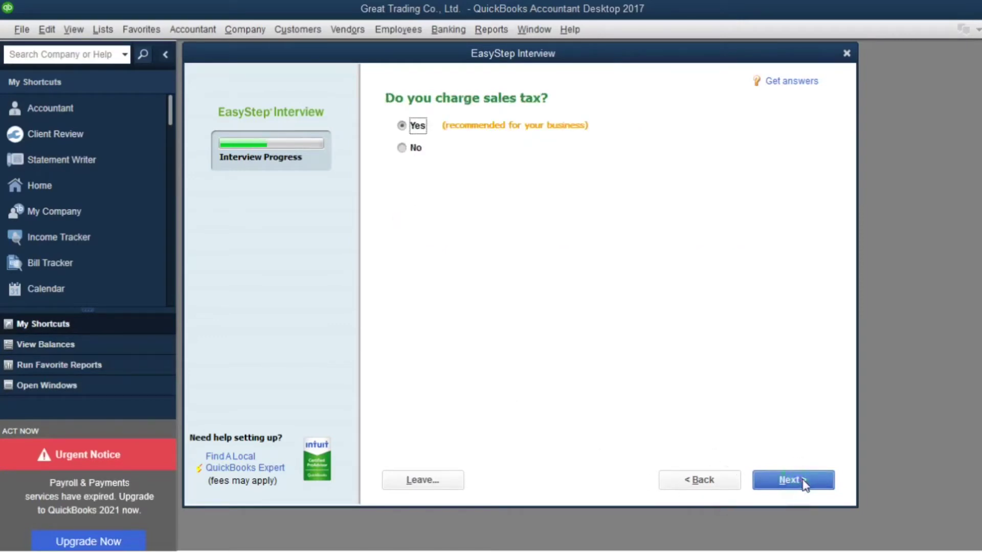
pyautogui.click(804, 481)
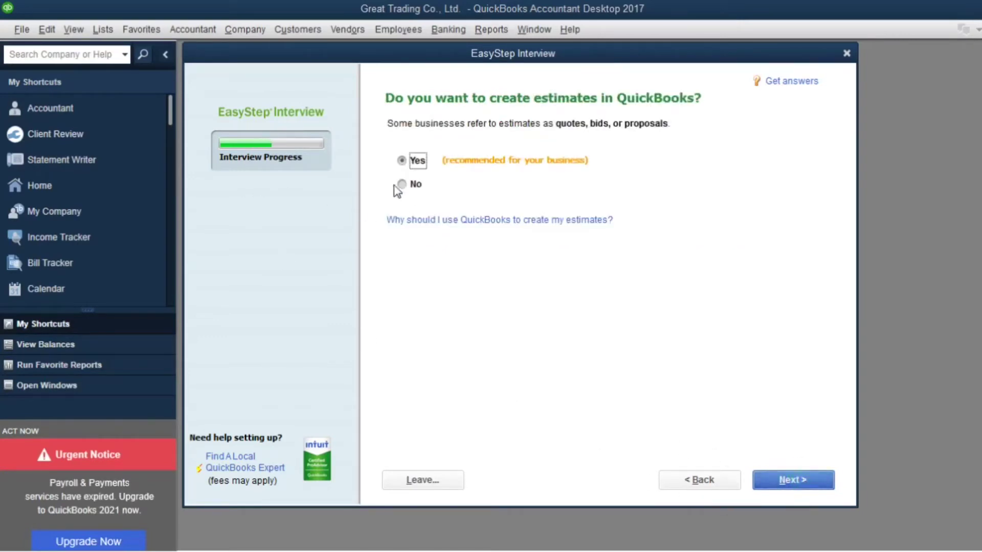
pyautogui.click(797, 482)
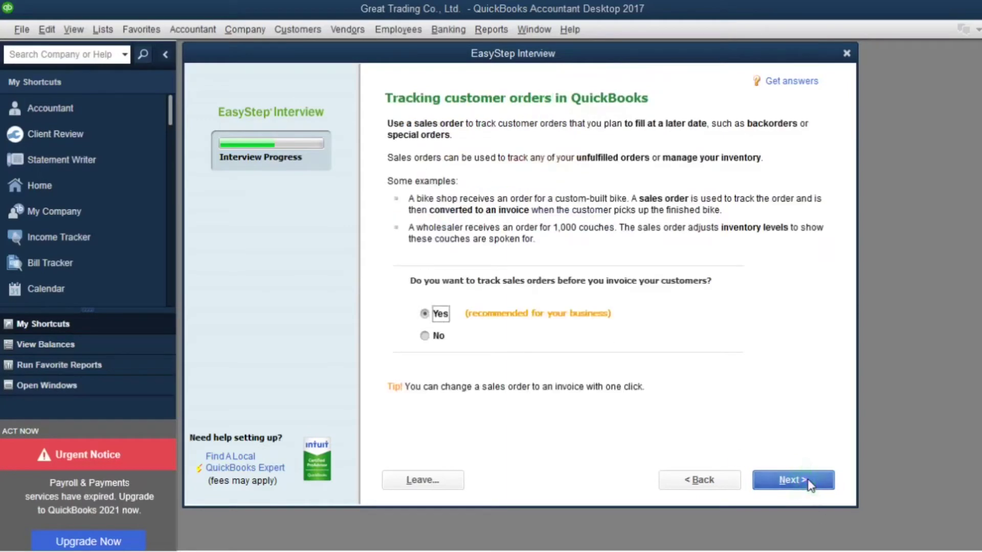
pyautogui.click(805, 482)
pyautogui.click(805, 481)
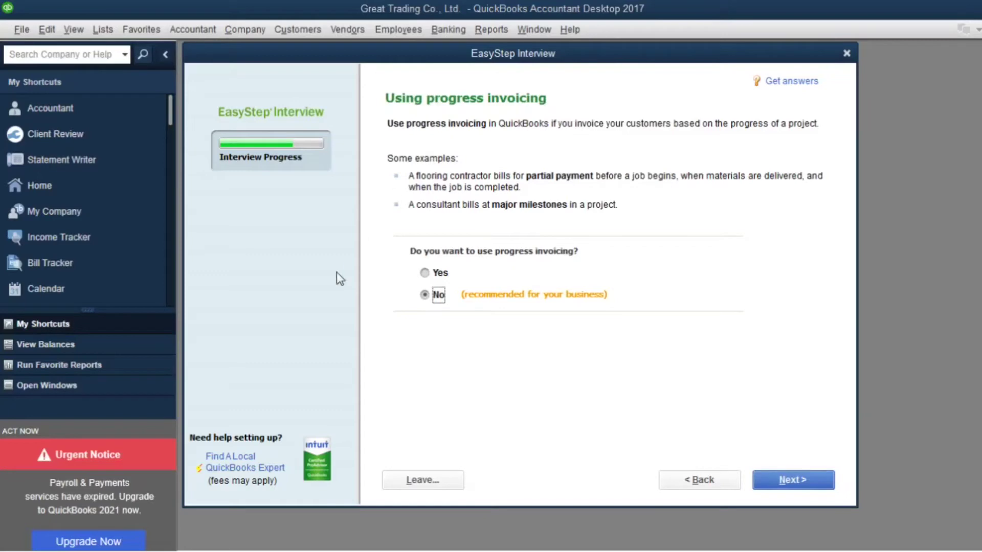
# - Answer Yes to progress invoicing, inventory tracking and time tracking
pyautogui.click(435, 273)
pyautogui.click(807, 482)
pyautogui.click(797, 486)
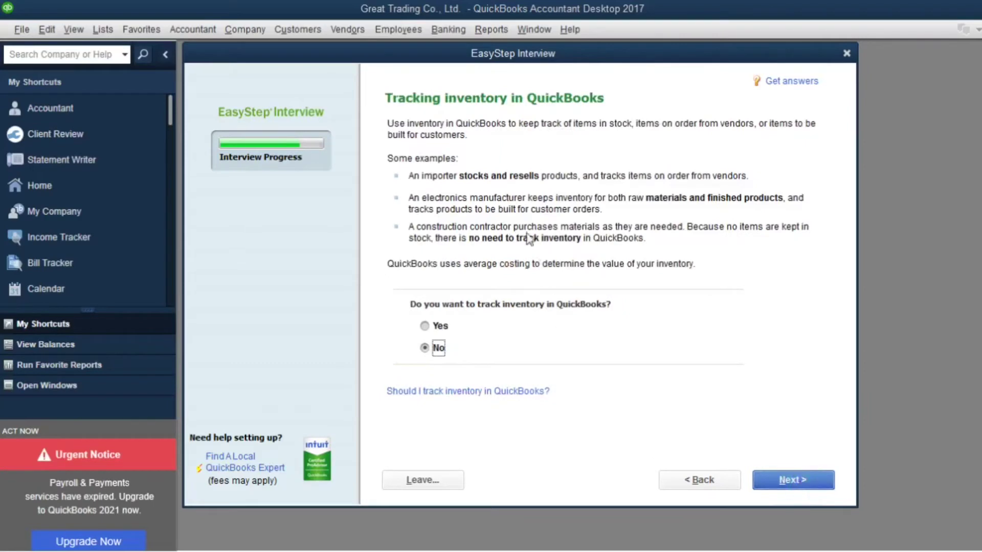
pyautogui.click(427, 326)
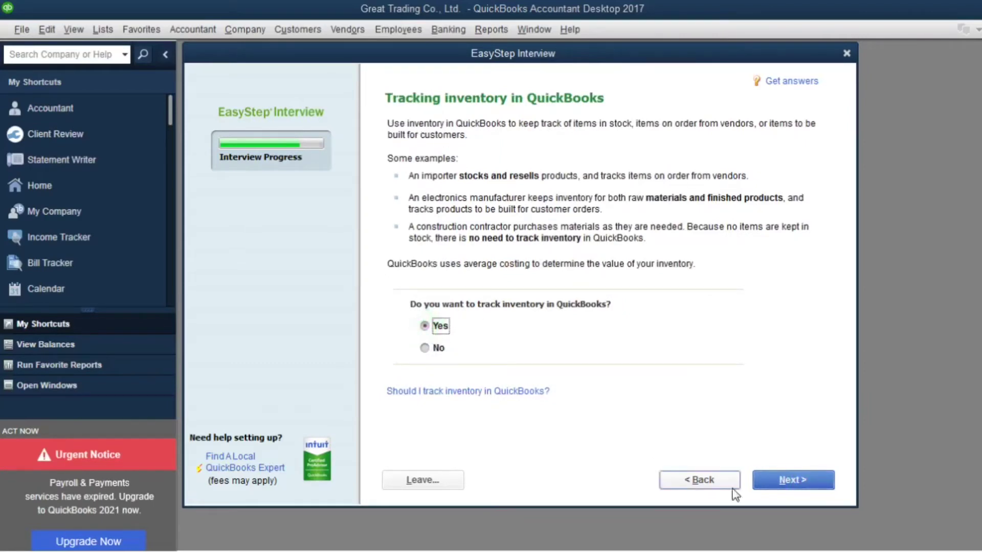
pyautogui.click(800, 480)
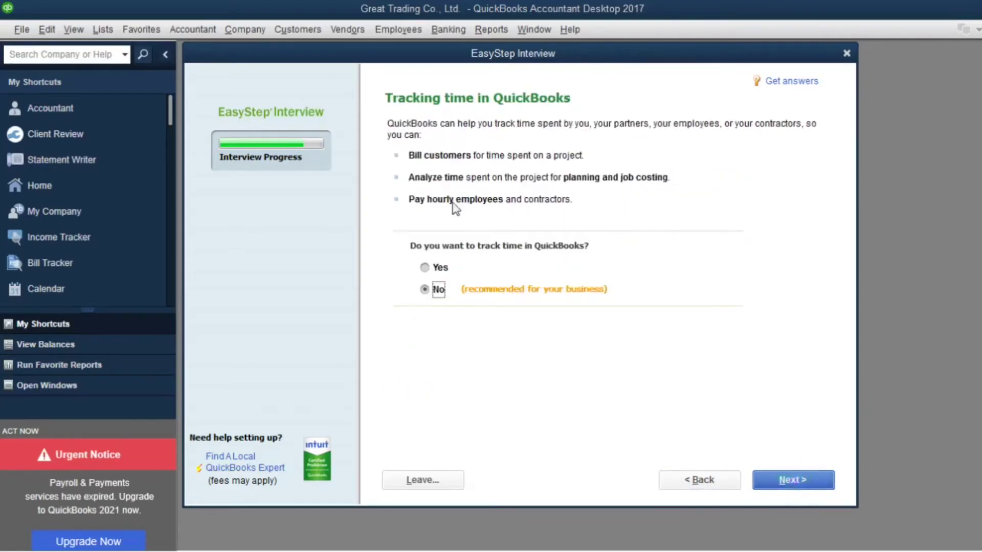
pyautogui.click(439, 266)
pyautogui.click(789, 483)
# - Answer Yes to employees, marking both W-2 employees and 1099 contractors
pyautogui.click(399, 125)
pyautogui.click(416, 147)
pyautogui.click(416, 170)
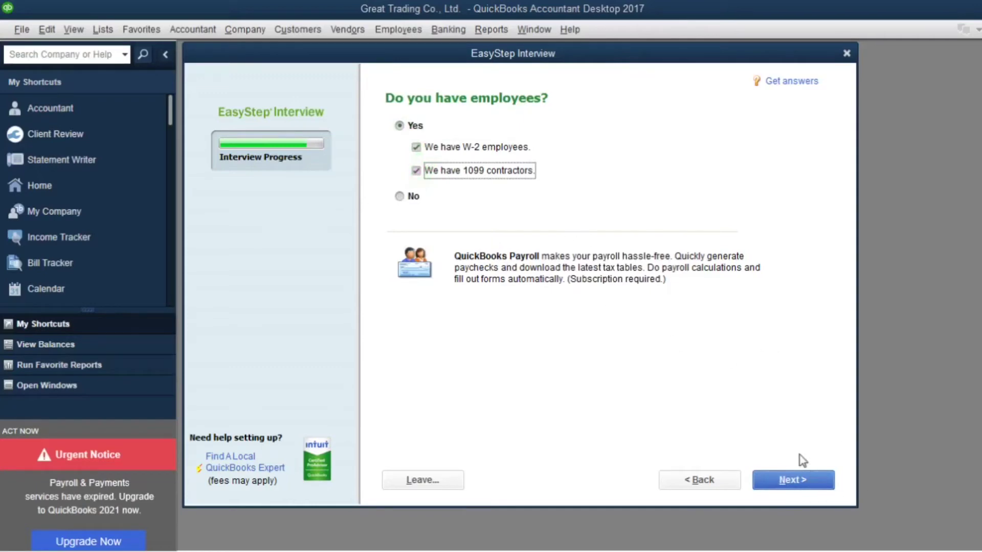
pyautogui.click(792, 481)
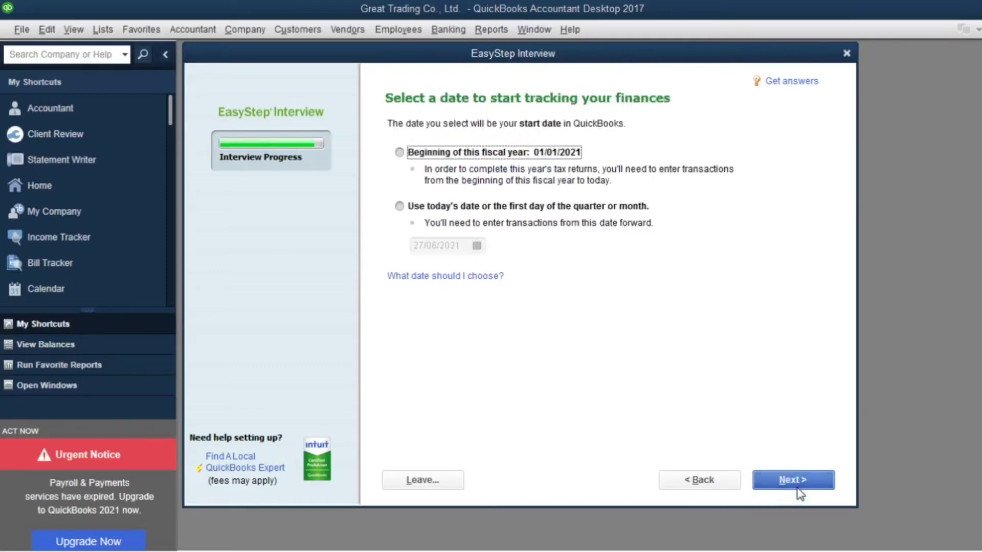
# - Set a custom tracking start date of 01/01/2020 from the calendar and continue
pyautogui.click(399, 152)
pyautogui.click(399, 206)
pyautogui.click(476, 247)
pyautogui.click(427, 271)
pyautogui.click(428, 271)
pyautogui.click(427, 271)
pyautogui.click(427, 271)
pyautogui.click(428, 271)
pyautogui.click(428, 271)
pyautogui.click(427, 271)
pyautogui.click(427, 271)
pyautogui.click(427, 271)
pyautogui.click(428, 271)
pyautogui.click(427, 271)
pyautogui.click(428, 271)
pyautogui.click(428, 271)
pyautogui.click(428, 271)
pyautogui.click(428, 271)
pyautogui.click(427, 271)
pyautogui.click(428, 271)
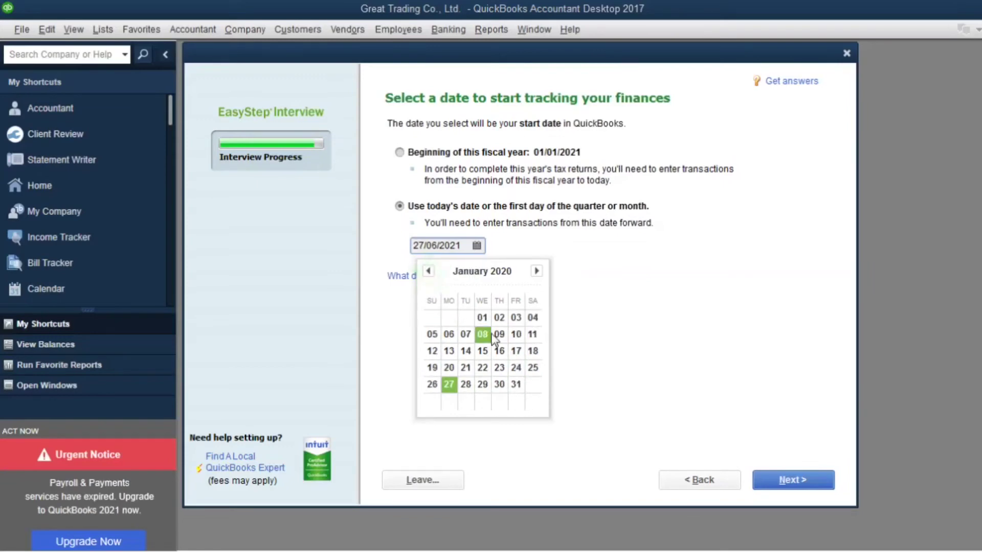
pyautogui.click(482, 317)
pyautogui.click(802, 480)
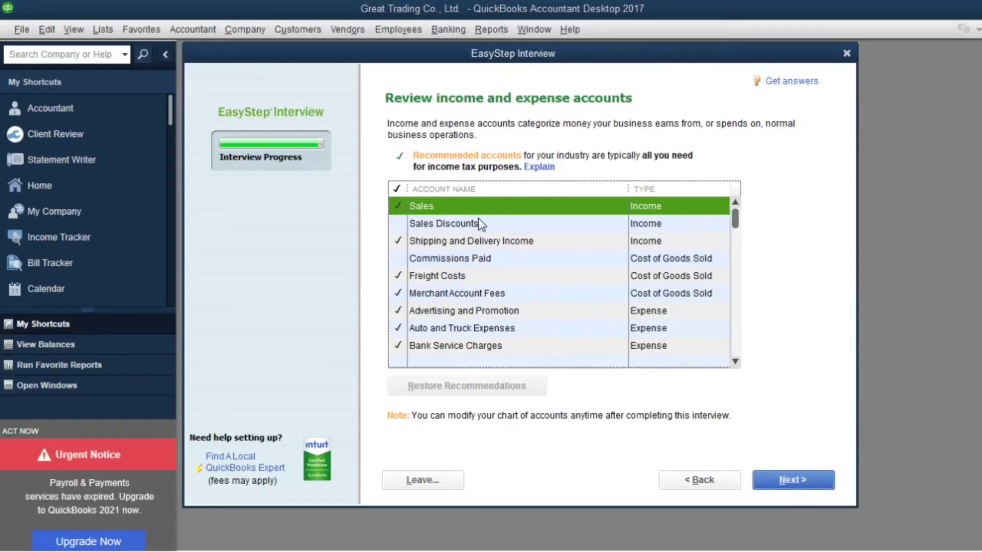
# - Tick the Sales Discounts and Business Licenses and Permits accounts, toggling Commissions Paid
pyautogui.click(396, 228)
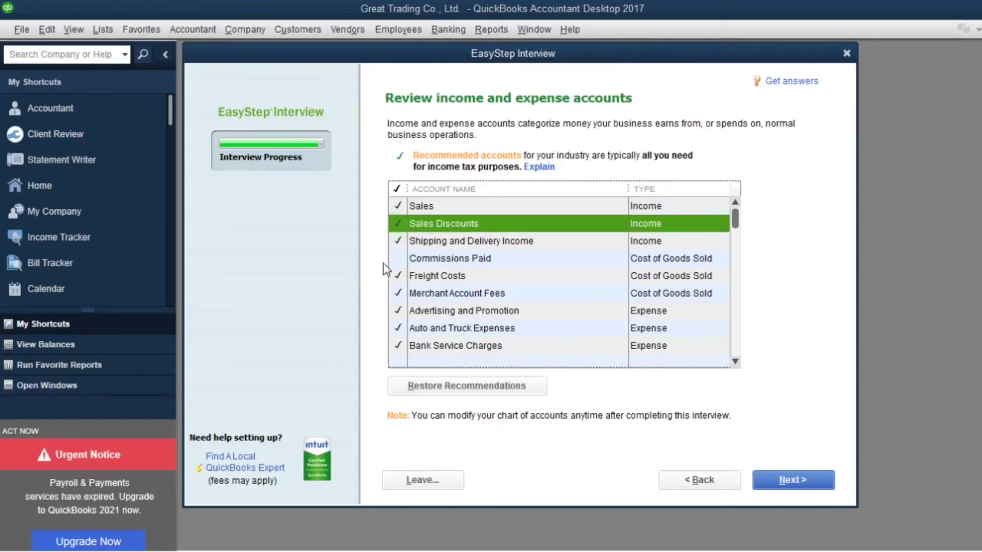
pyautogui.click(388, 262)
pyautogui.scroll(-2, 533, 295)
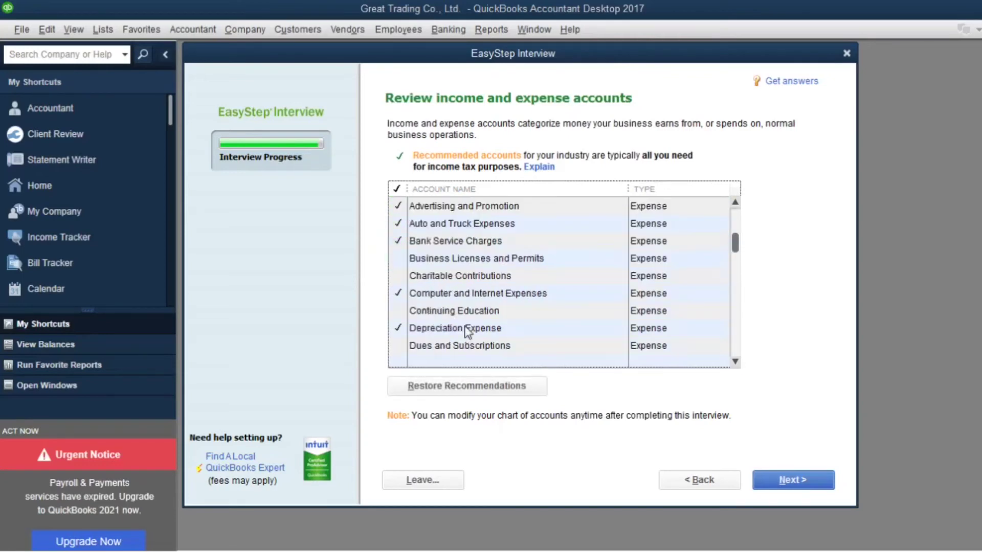
pyautogui.click(399, 260)
pyautogui.scroll(-1, 420, 263)
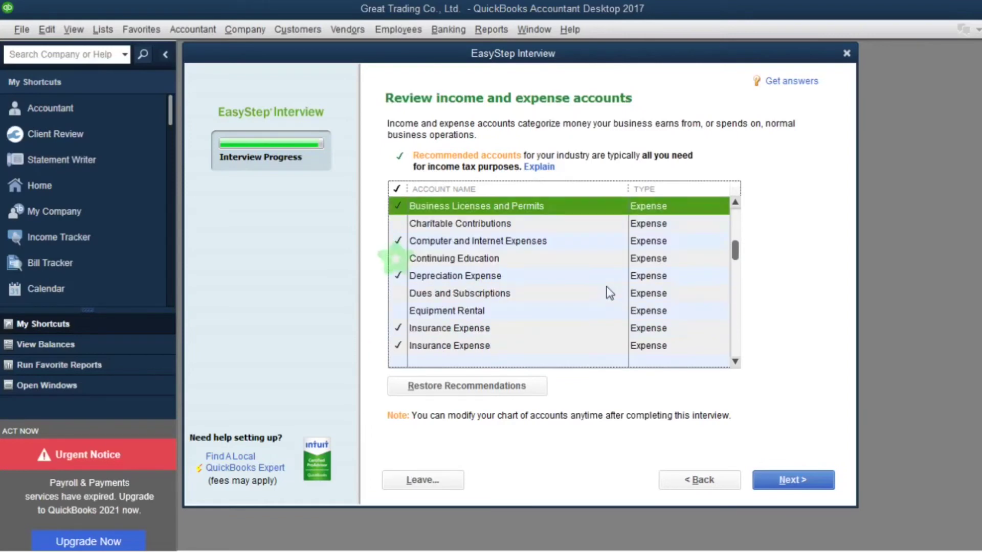
pyautogui.scroll(-3, 478, 350)
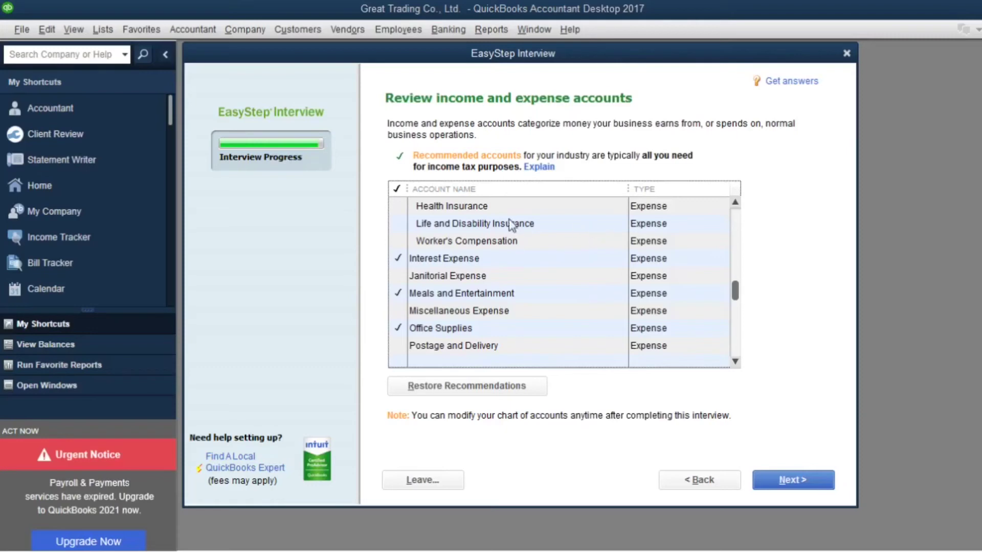
# - Add Health Insurance and Postage and Delivery, drop Office Supplies, and finish the interview
pyautogui.click(398, 206)
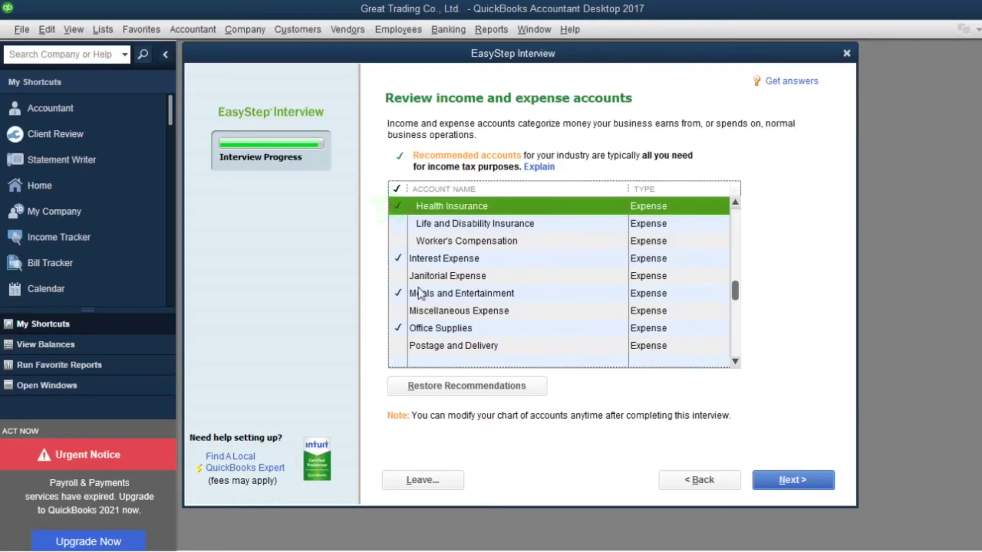
pyautogui.scroll(-1, 475, 296)
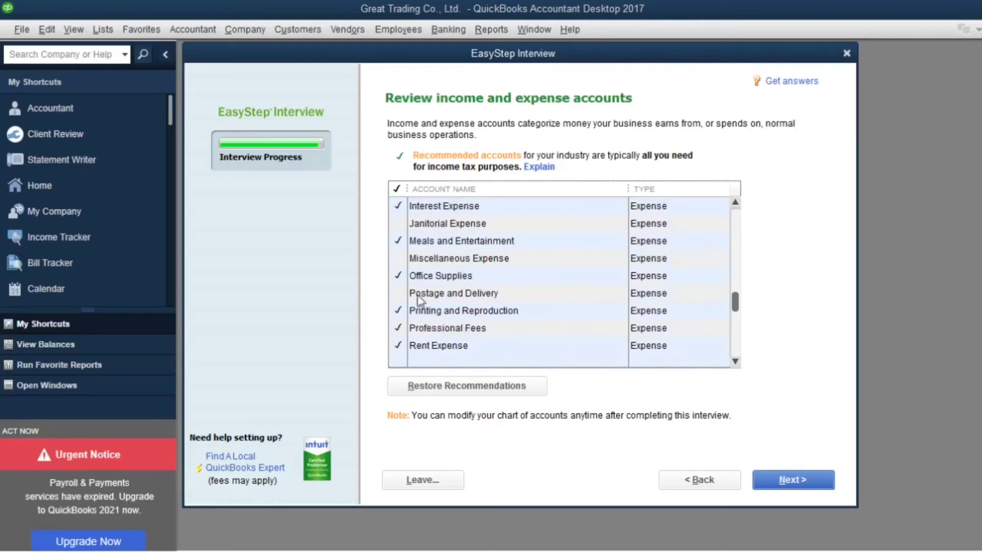
pyautogui.click(400, 279)
pyautogui.click(401, 289)
pyautogui.scroll(-3, 572, 307)
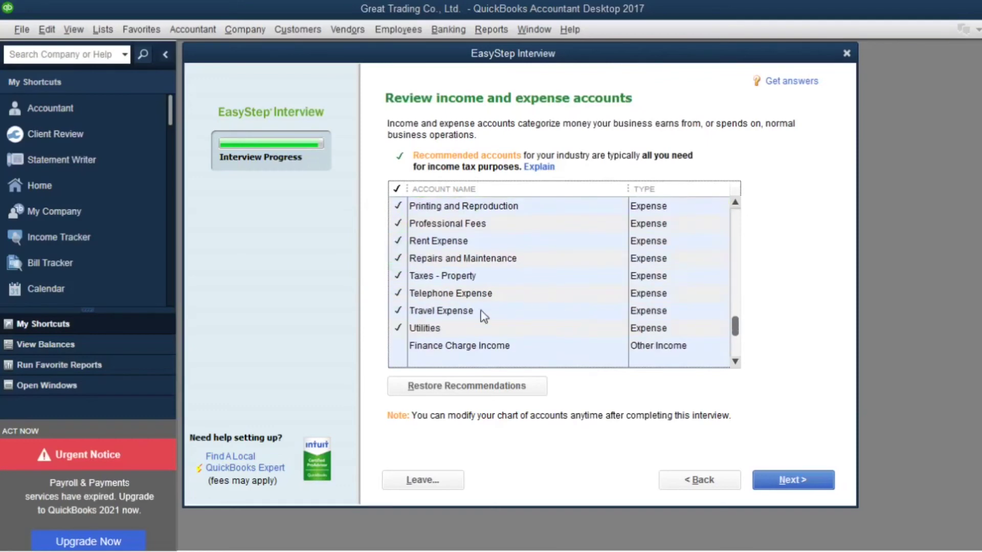
pyautogui.scroll(-1, 540, 328)
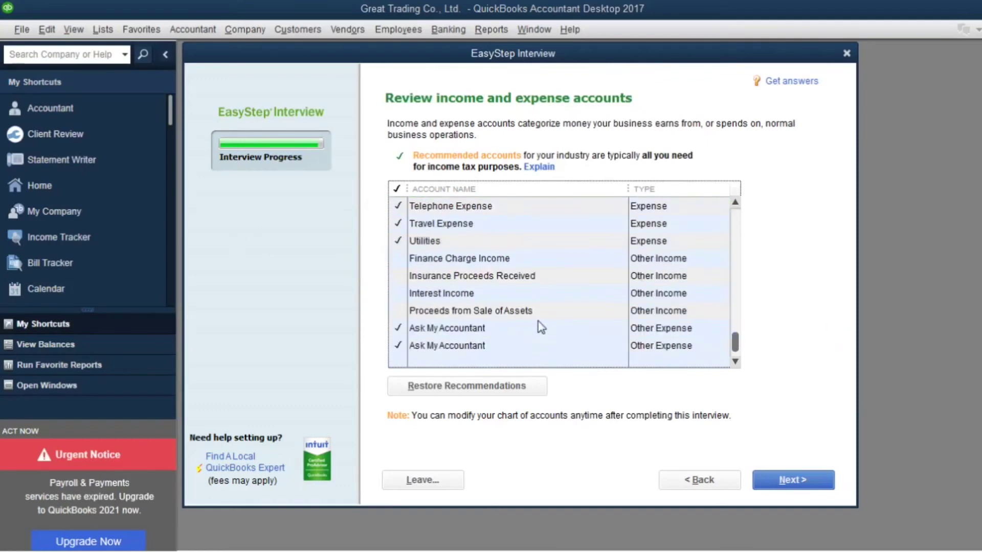
pyautogui.click(808, 476)
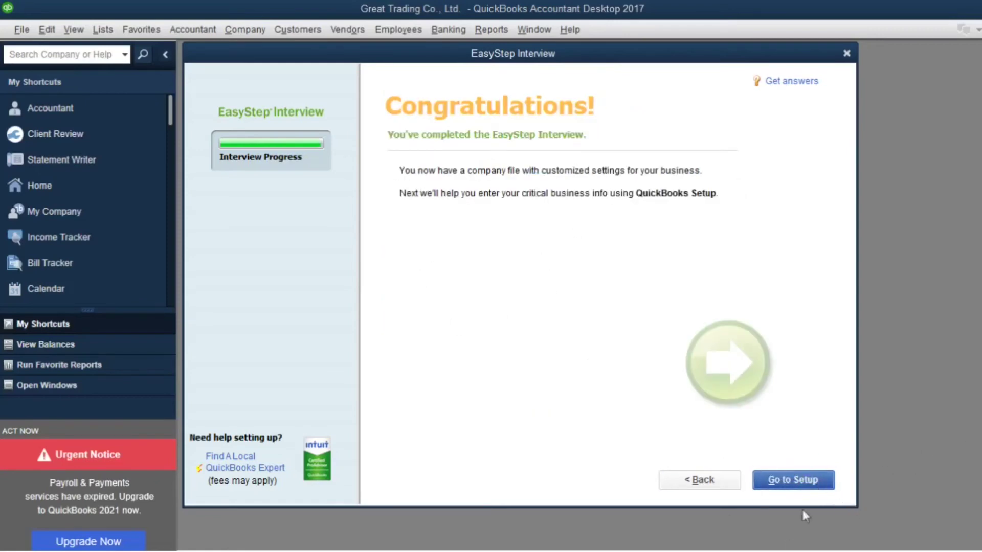
# - Leave the EasyStep Interview and skip setup to reach the Great Trading Co., Ltd. Home page
pyautogui.click(793, 480)
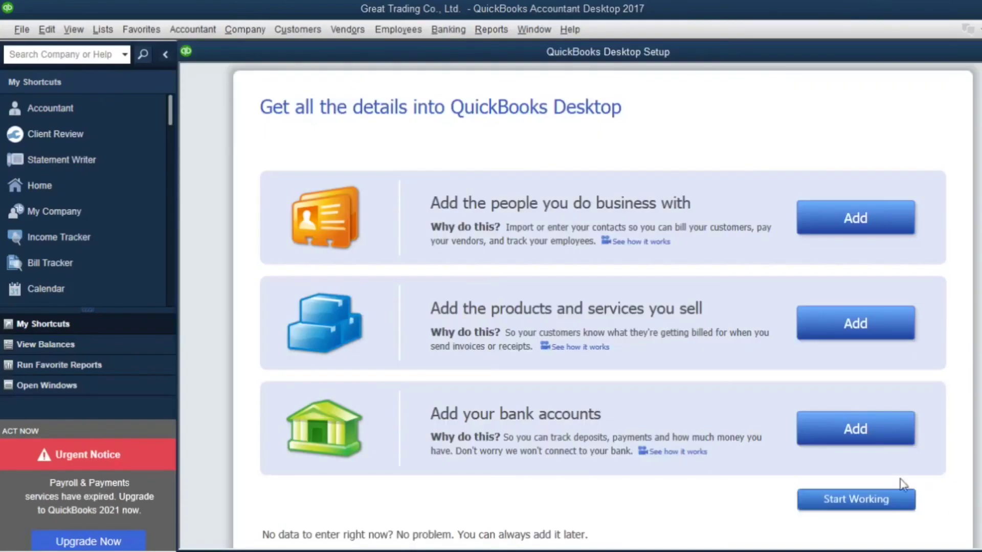
pyautogui.click(850, 499)
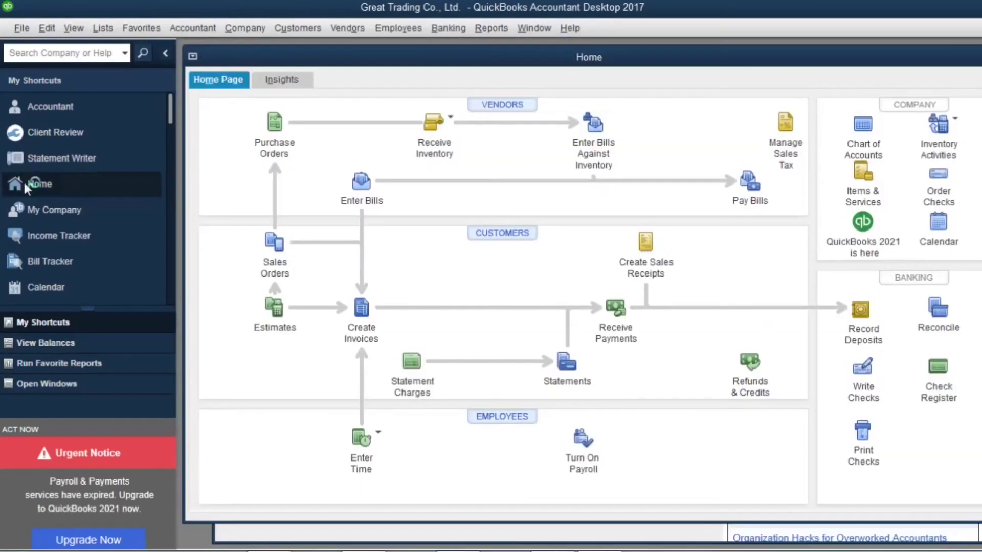